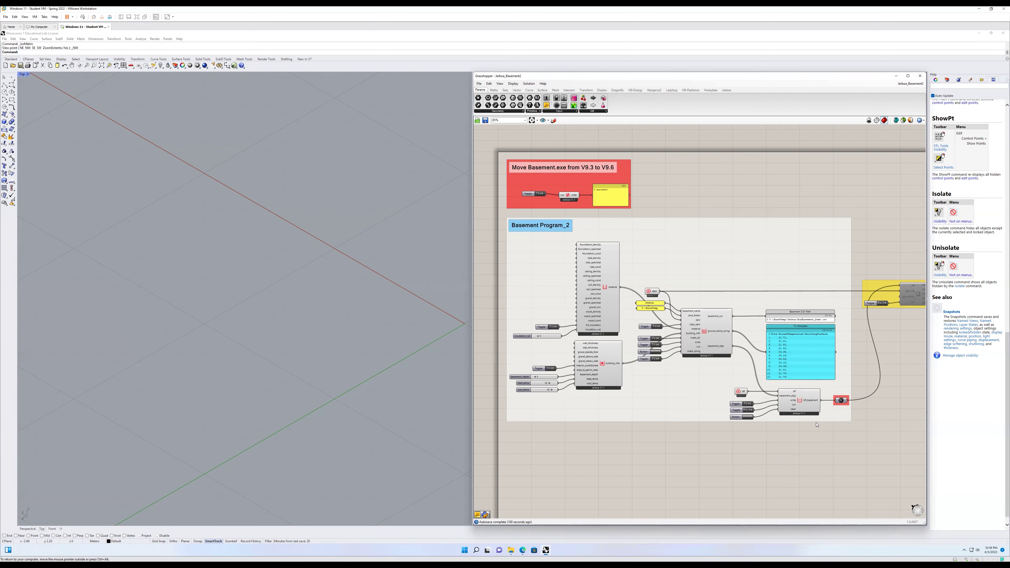
Step: Try wiring the cyan ground temperature panel into an HB Model to OSM component placed above the yellow group, and delete that component
right_drag(802, 452, 781, 446)
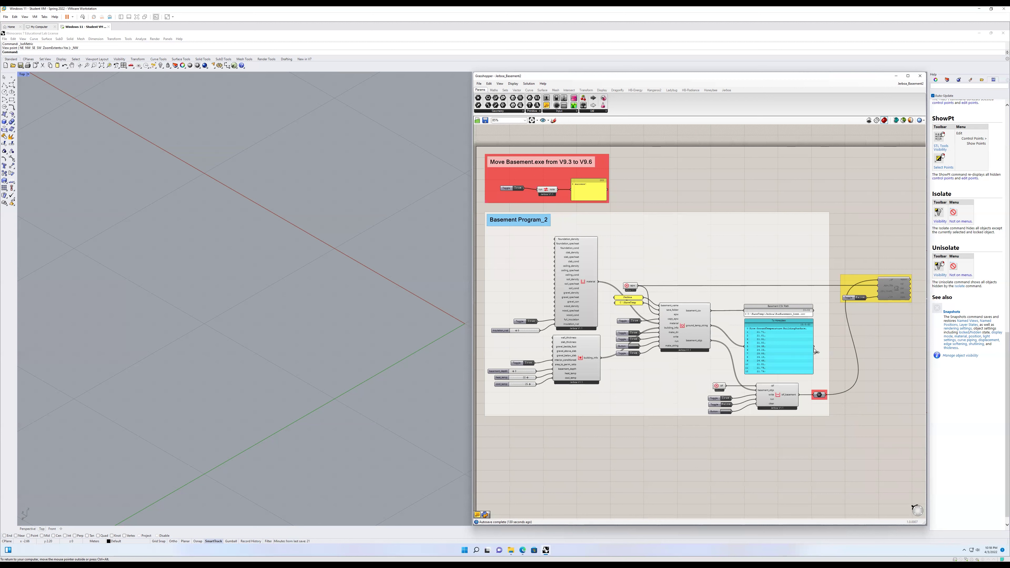
double_click(839, 216)
text(hb)
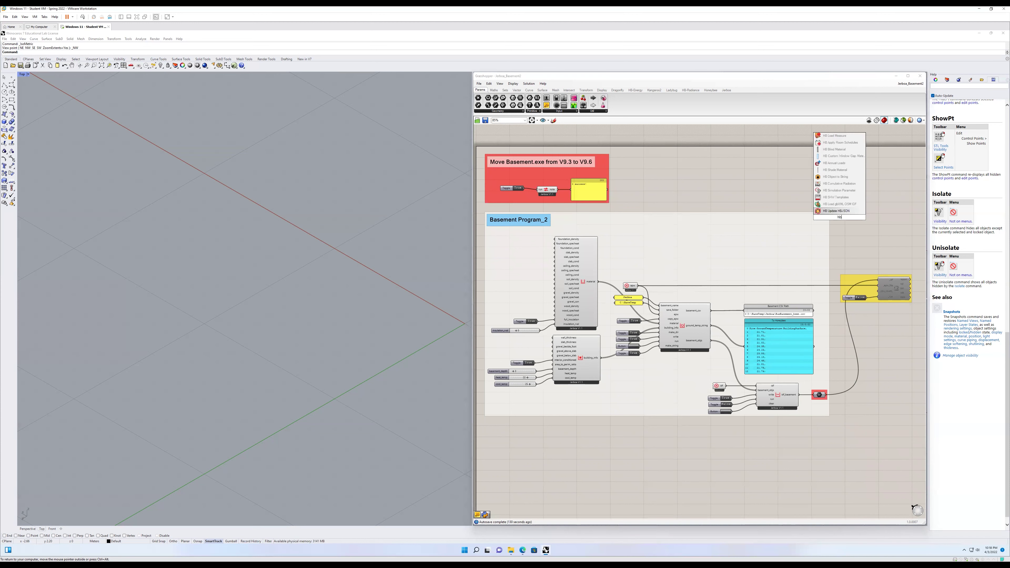
text( model)
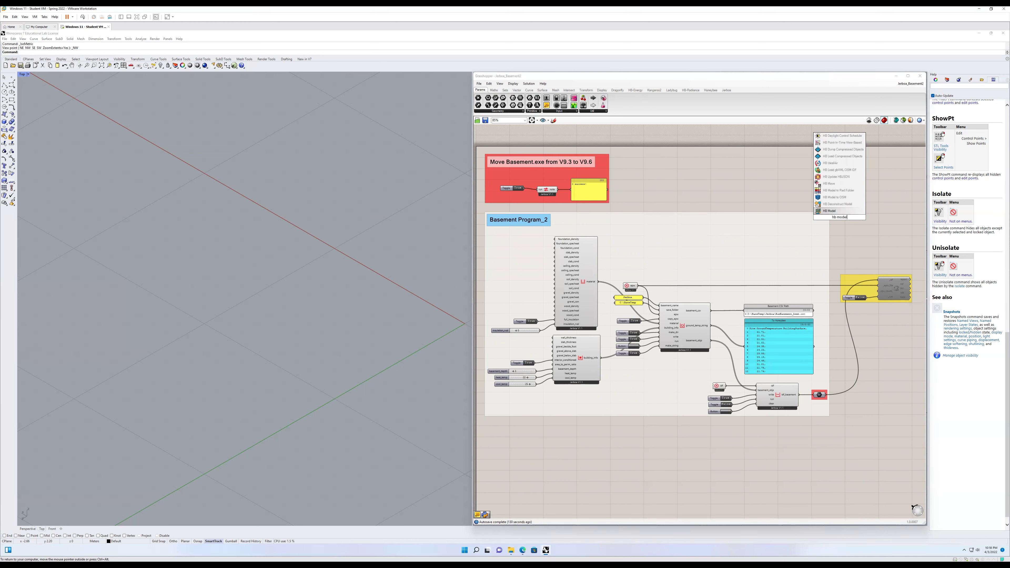
click(834, 197)
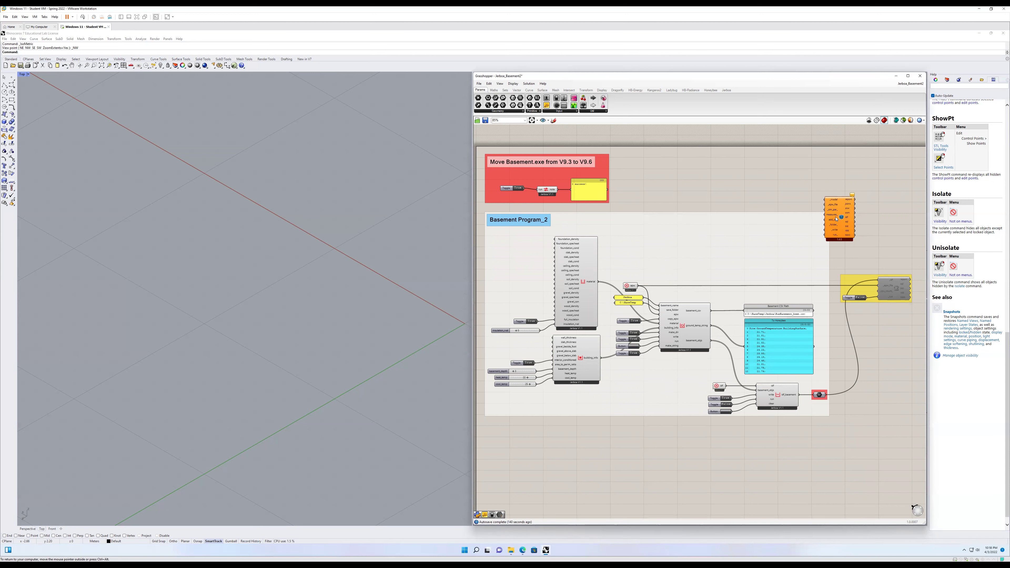
drag(856, 237, 859, 239)
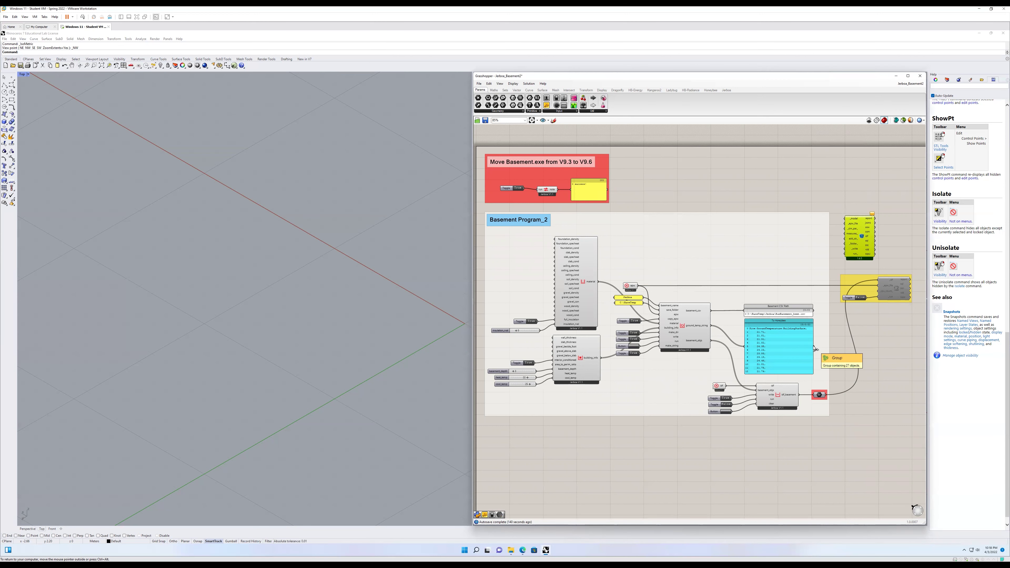
drag(814, 346, 845, 238)
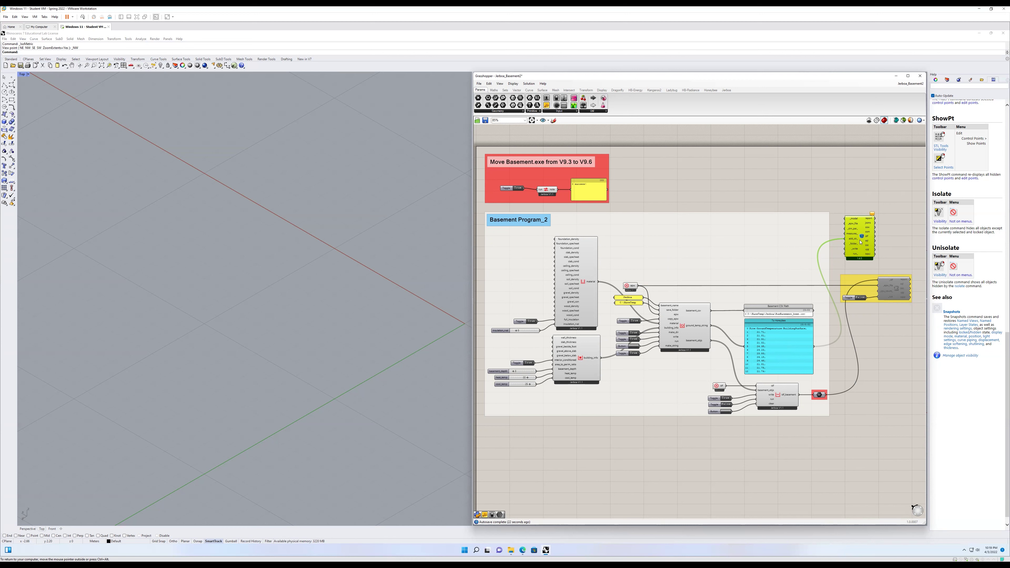
key(Delete)
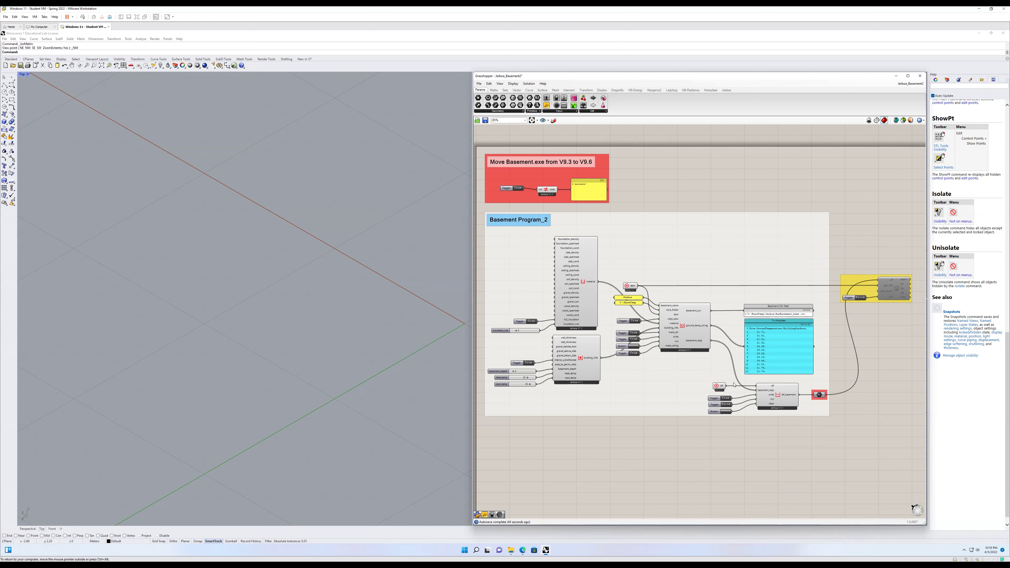
Step: Slightly reposition the component that outputs idf_basement and the idf parameter feeding it in the Basement Program_2 group
click(778, 395)
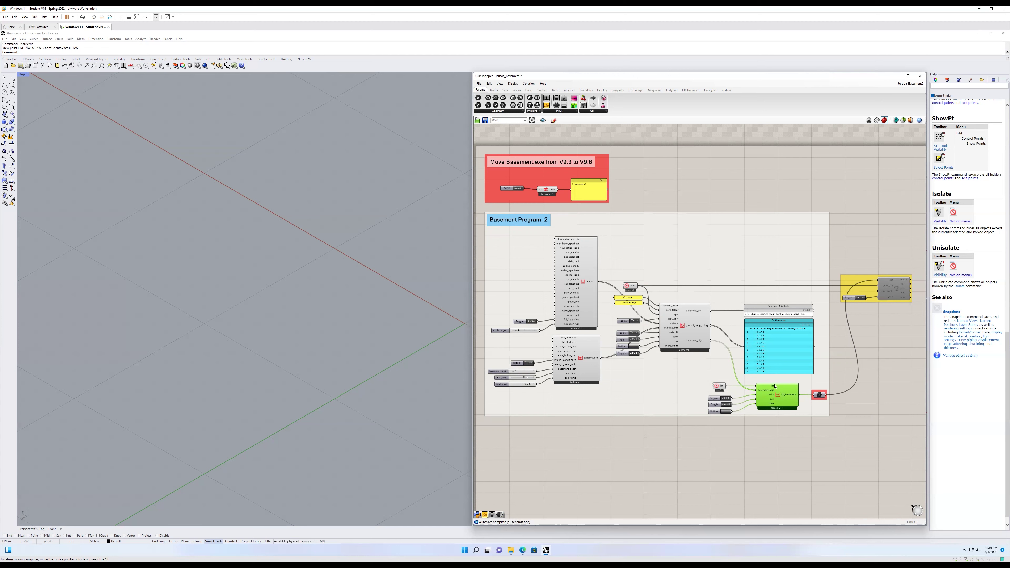
right_drag(797, 452, 759, 464)
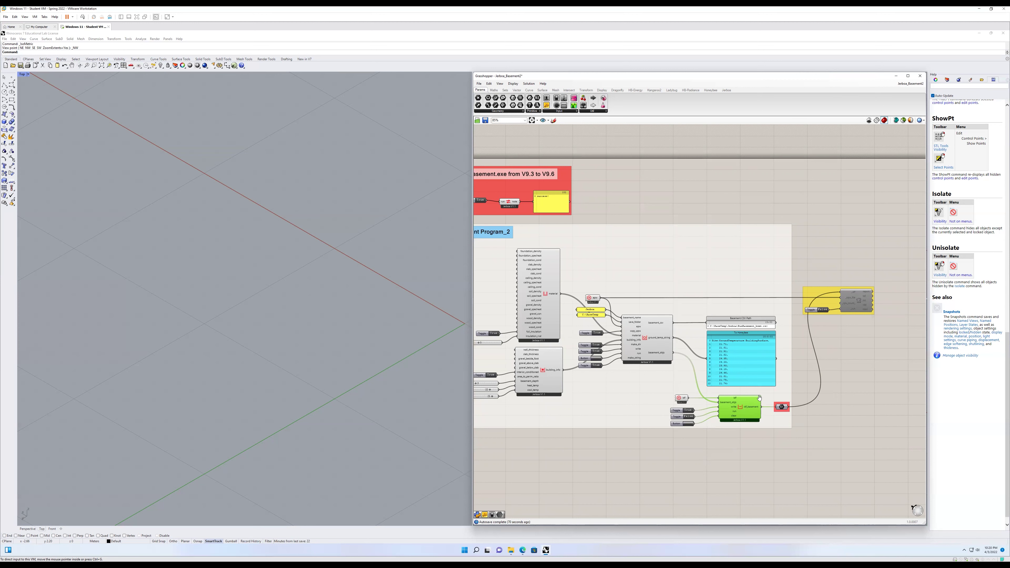
click(743, 412)
drag(743, 409, 746, 409)
mouse_move(659, 354)
mouse_move(682, 398)
mouse_down()
mouse_move(727, 384)
mouse_move(677, 414)
mouse_move(701, 392)
mouse_move(683, 393)
mouse_move(679, 414)
mouse_move(677, 393)
mouse_up()
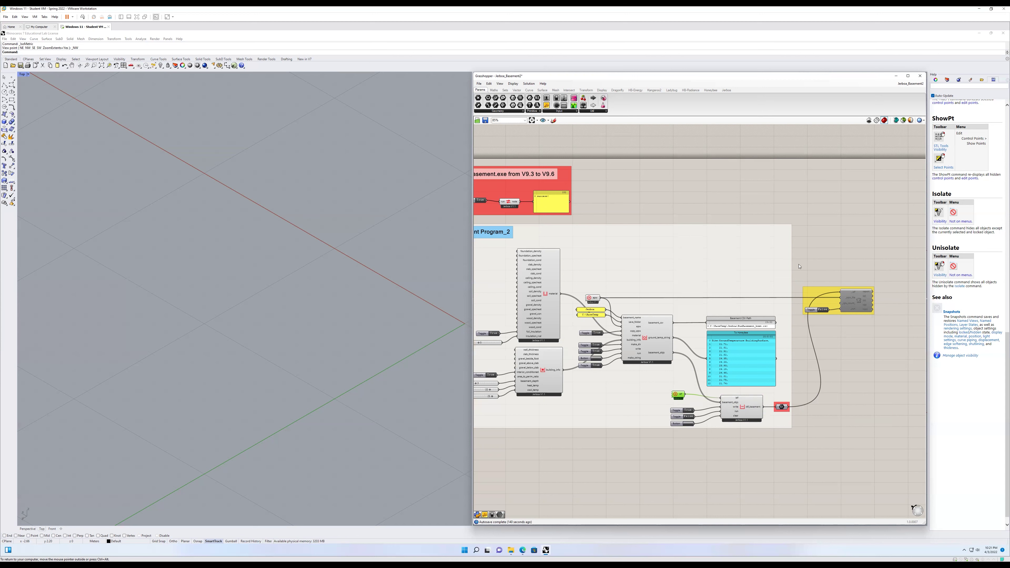
drag(799, 266, 888, 349)
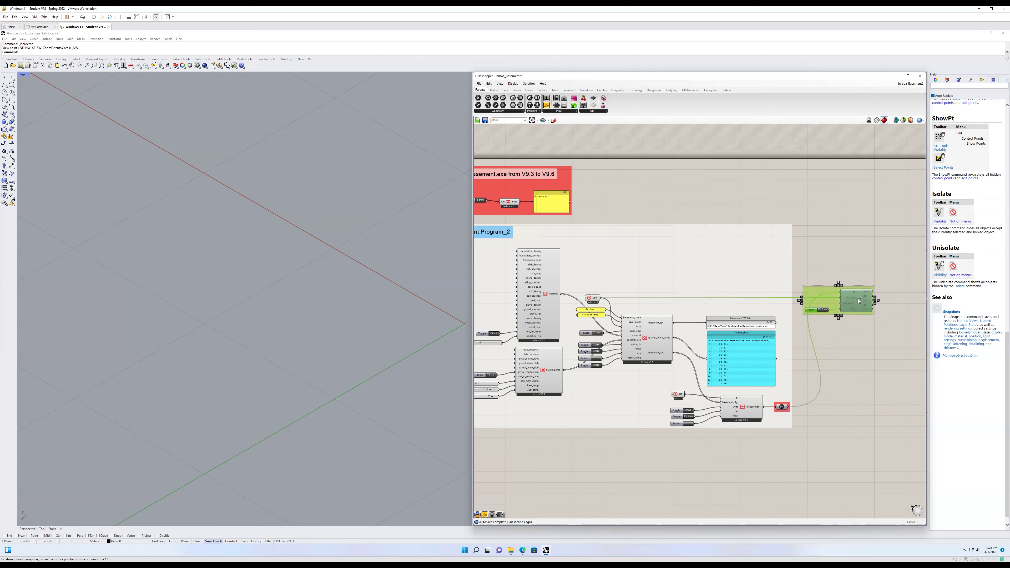
click(867, 341)
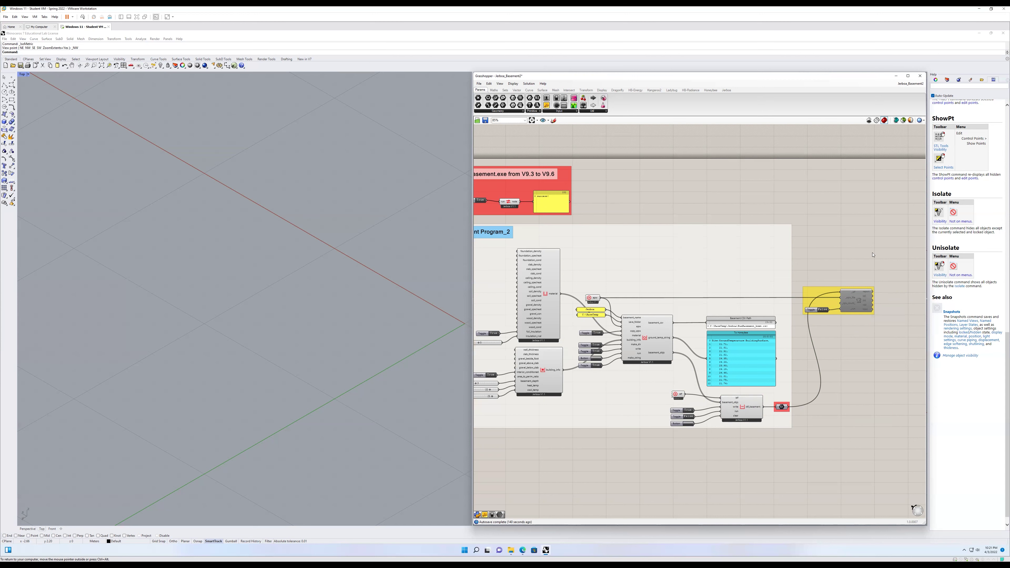
Step: Switch to the Honeybee_Jerboa definition and select the basement component that outputs the ground temperature string
click(911, 84)
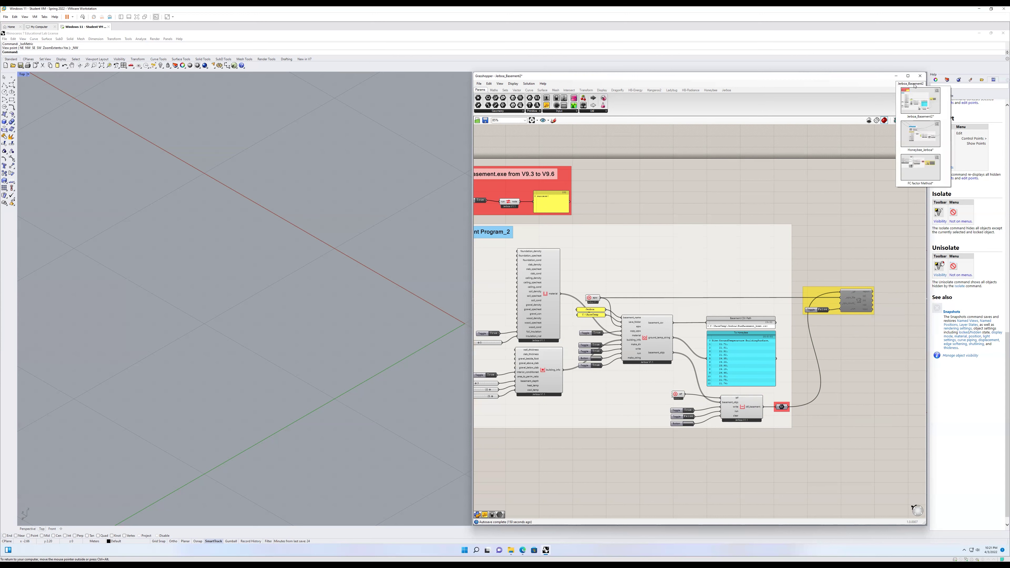
click(914, 142)
right_drag(550, 190, 819, 321)
right_drag(488, 211, 848, 339)
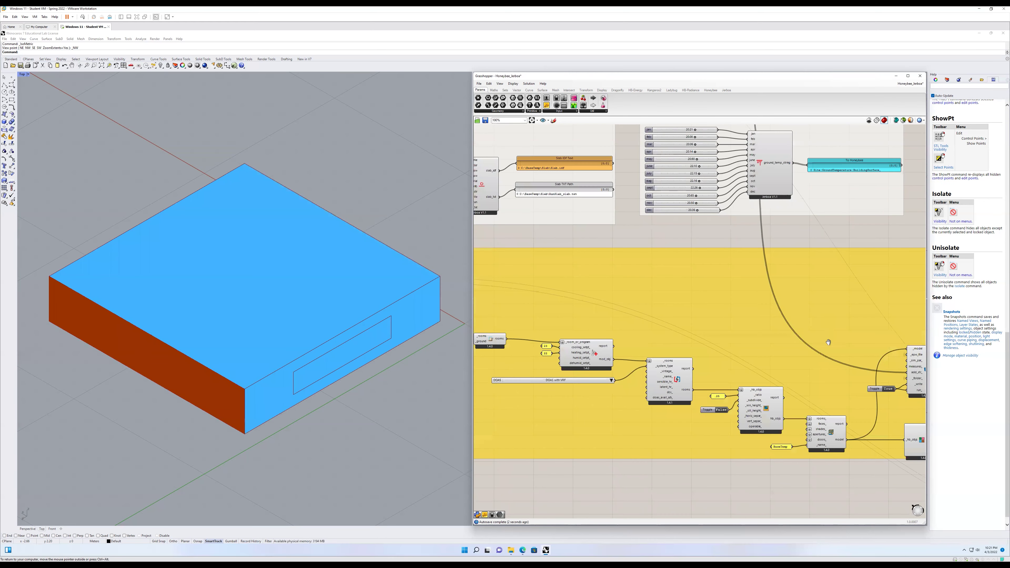
right_drag(796, 309, 823, 390)
right_drag(801, 353, 789, 386)
right_drag(573, 181, 821, 391)
right_drag(678, 222, 814, 314)
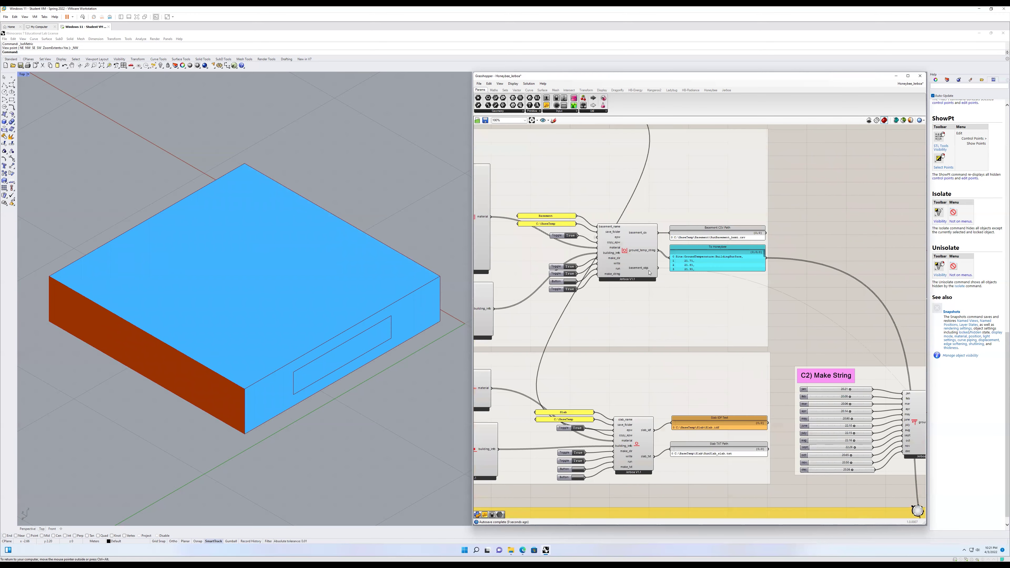
click(647, 248)
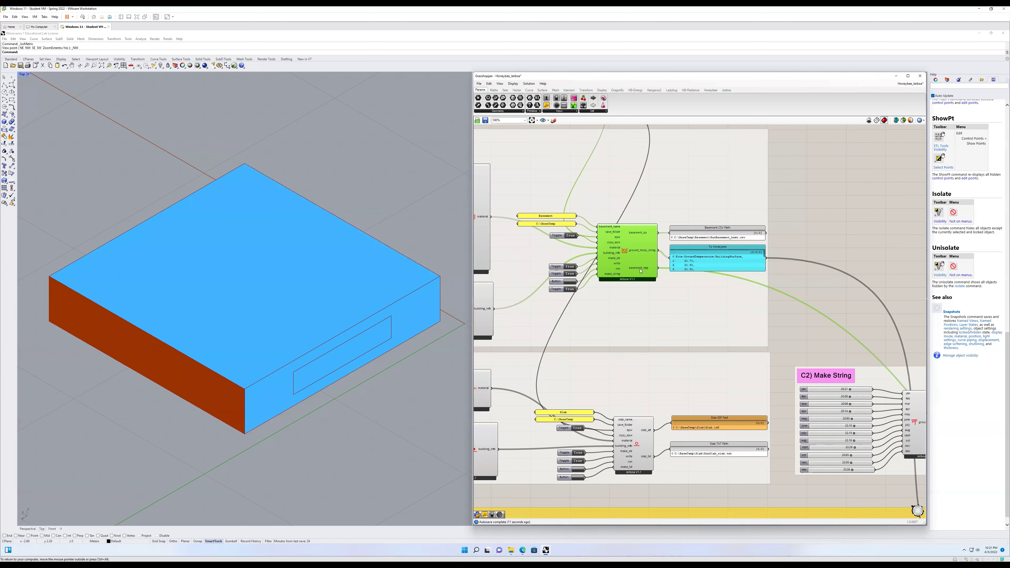
Step: Trace the wires from the basement and model-to-OSM components into the B2) Basement Program component, and inspect its idf_basement output
right_drag(824, 374, 814, 361)
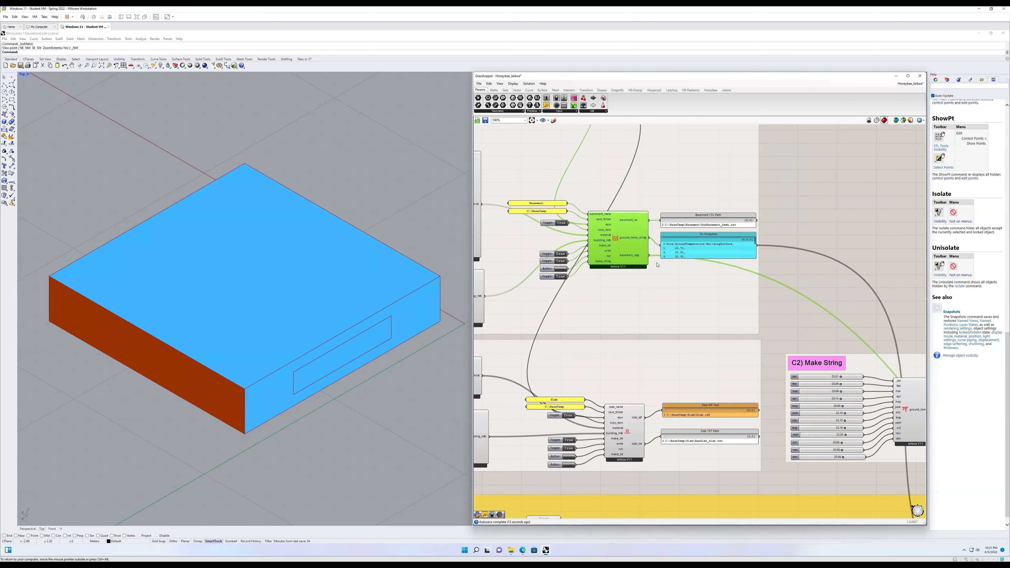
right_drag(907, 505, 490, 202)
right_drag(874, 437, 658, 365)
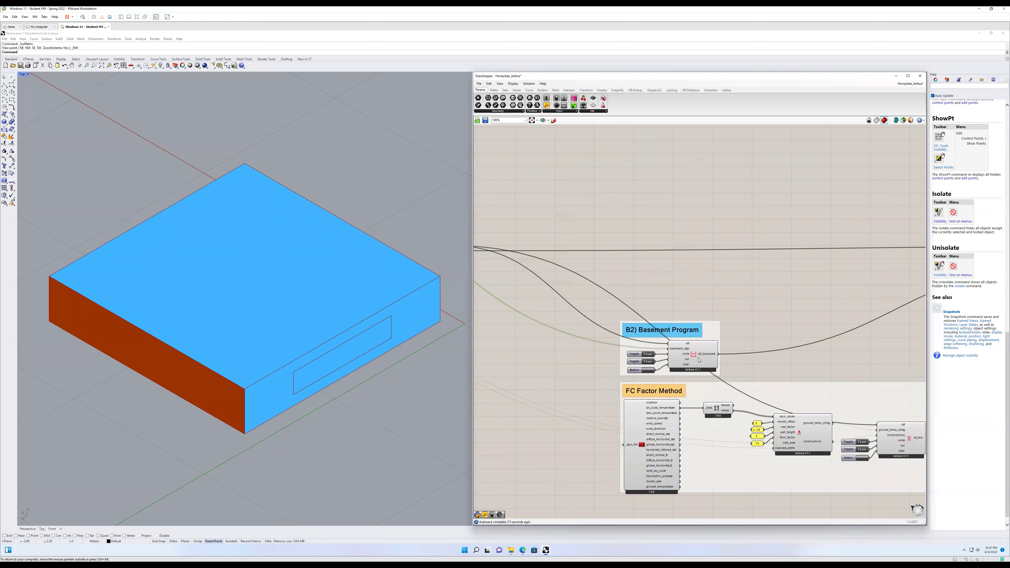
right_drag(789, 310, 828, 306)
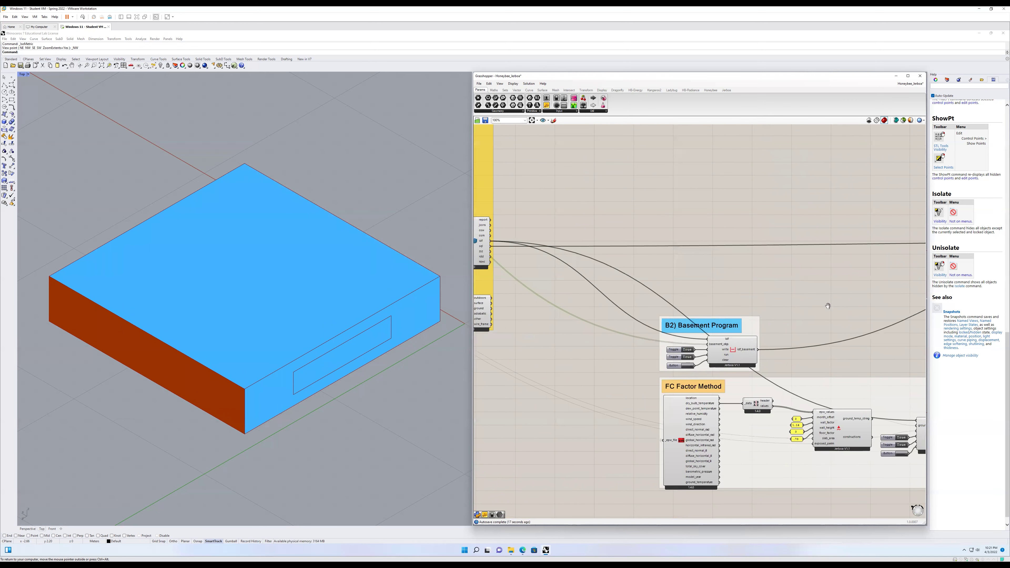
right_drag(557, 249, 587, 249)
click(517, 245)
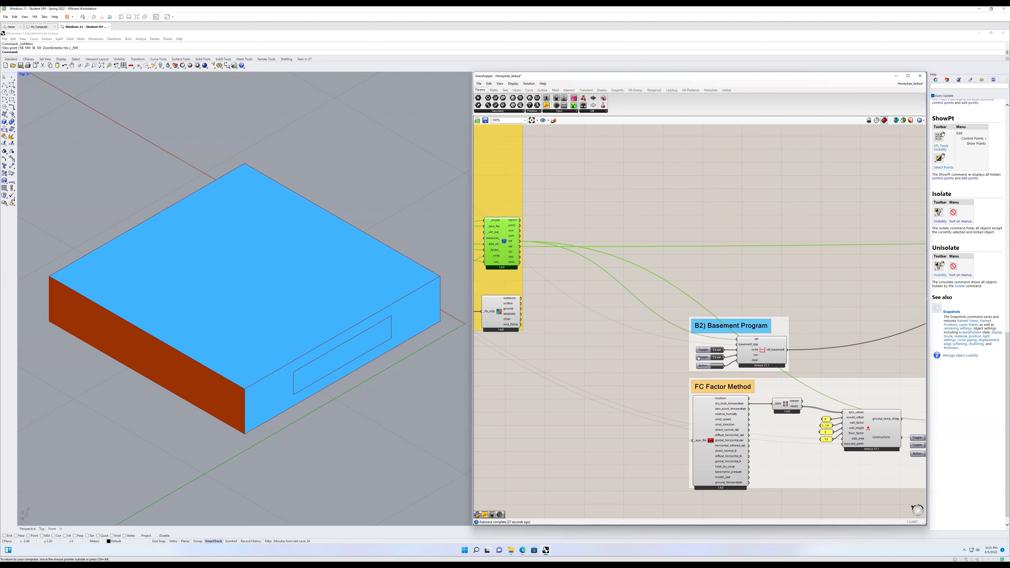
right_drag(665, 402, 646, 383)
right_drag(752, 332, 721, 335)
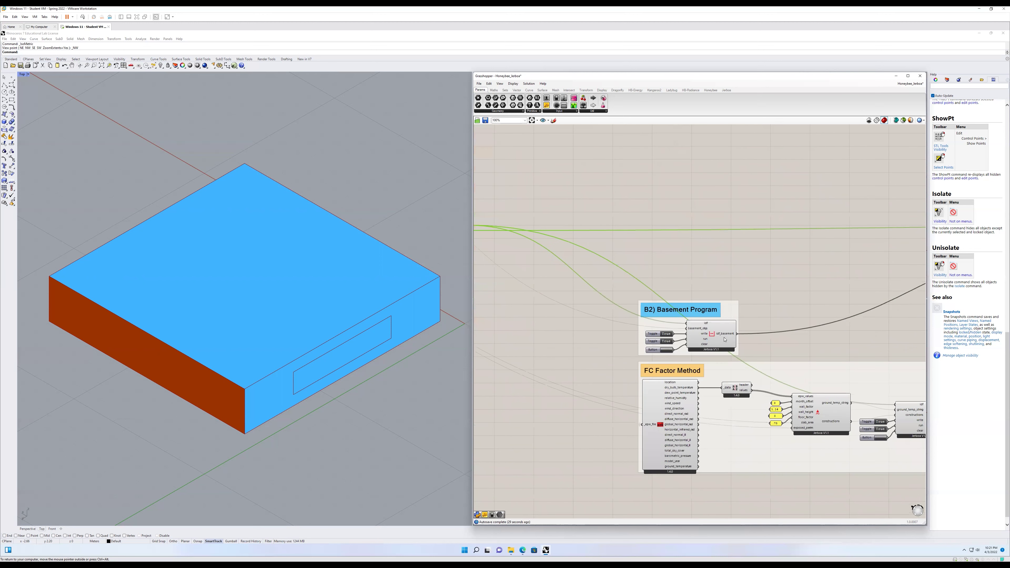
mouse_move(721, 335)
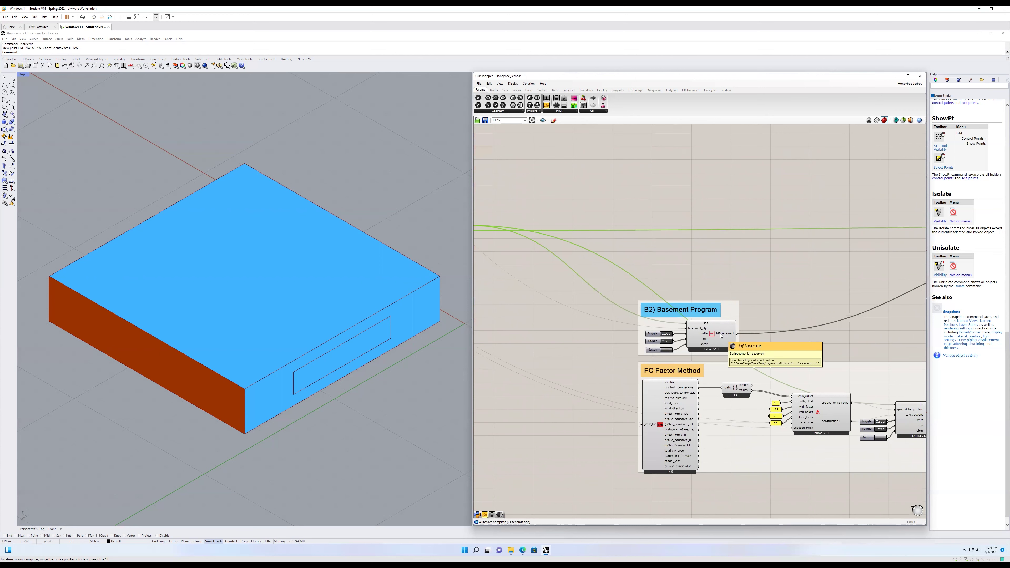
Step: With the solver locked, set the method slider in the red circle to its lowest value and unlock the solver
right_drag(909, 275, 516, 345)
right_drag(607, 477, 863, 340)
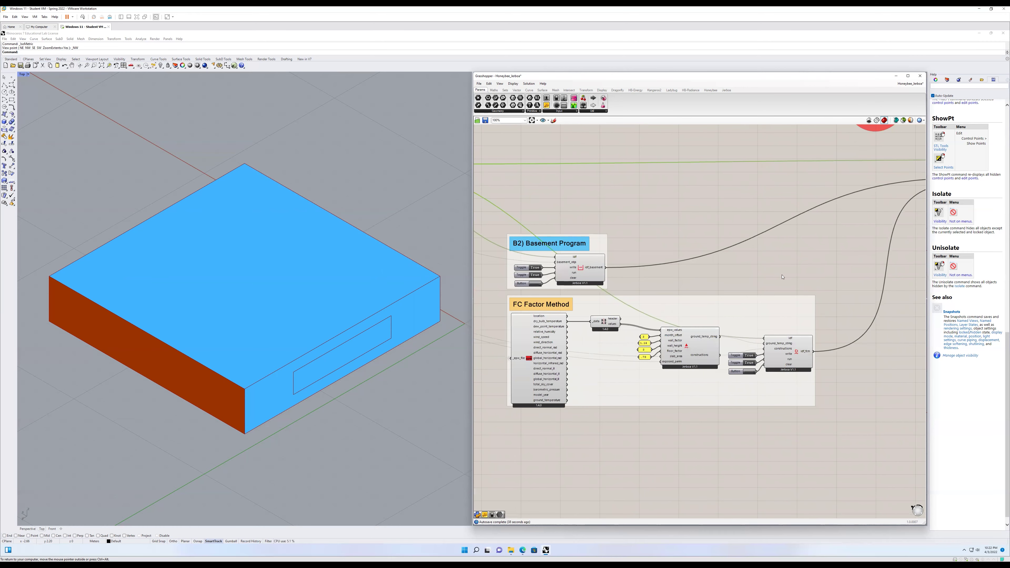
right_drag(852, 230, 789, 289)
right_drag(833, 153, 611, 268)
middle_click(677, 242)
click(677, 253)
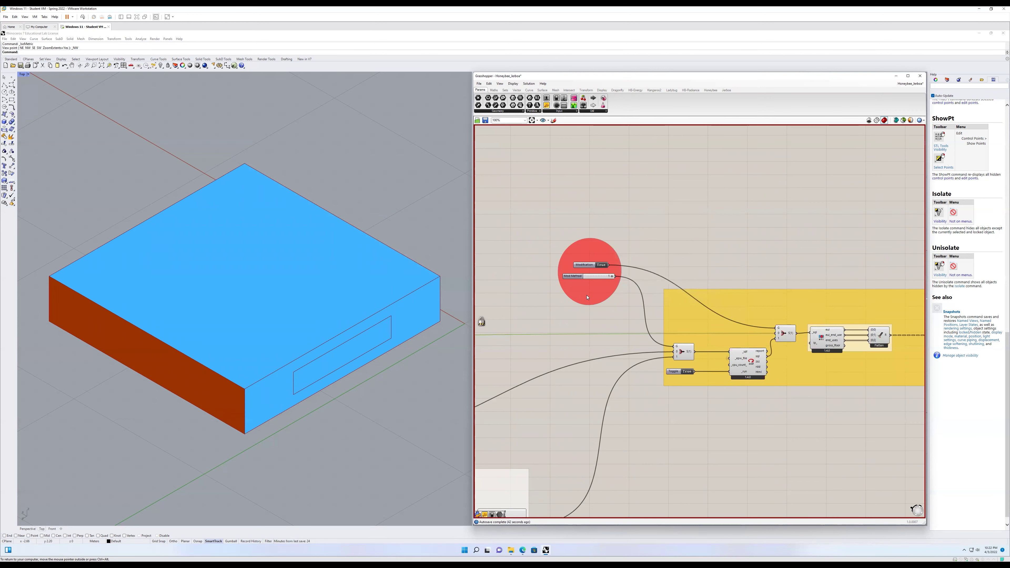
drag(612, 278, 595, 295)
middle_click(699, 416)
click(698, 428)
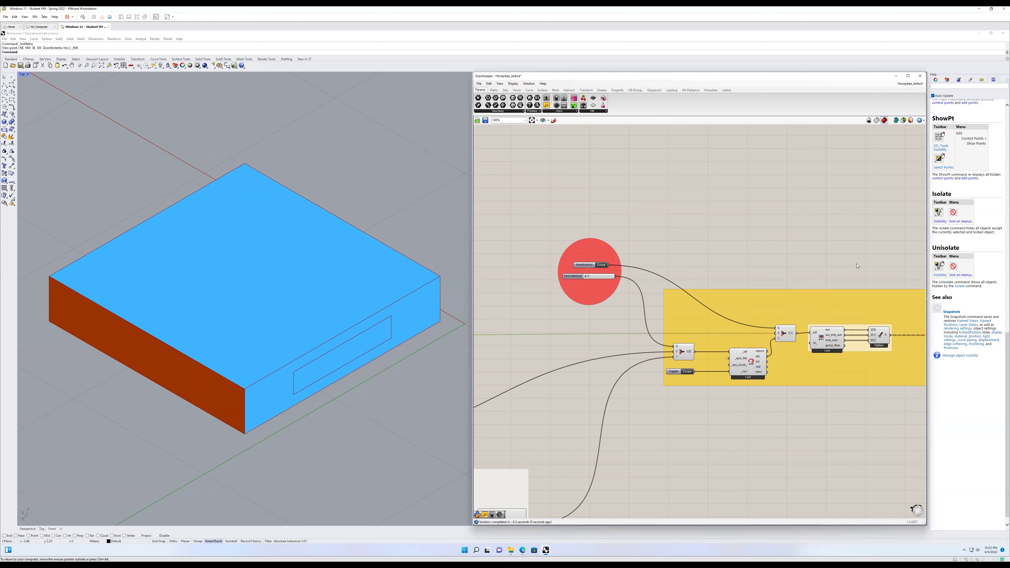
Step: Examine the end-use result panels and follow the B2) Basement Program output through the stream filters to the simulation run
right_drag(858, 266, 643, 230)
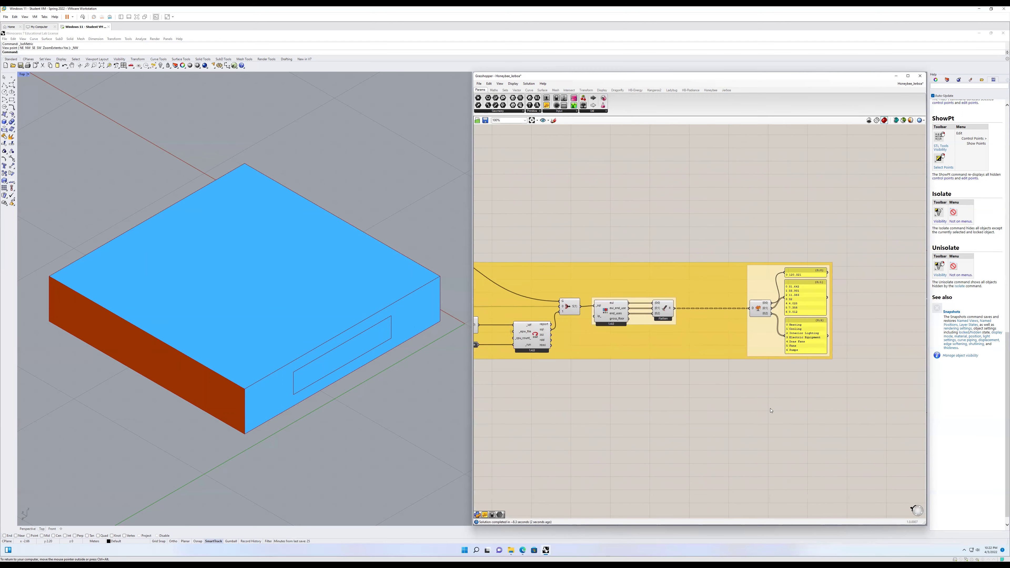
right_drag(543, 249, 894, 260)
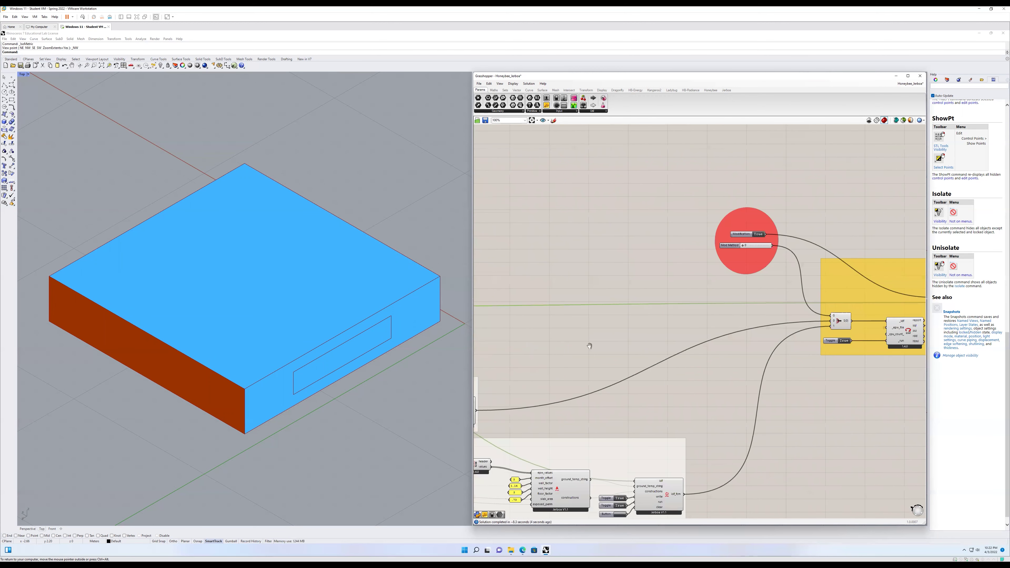
right_drag(715, 315, 774, 371)
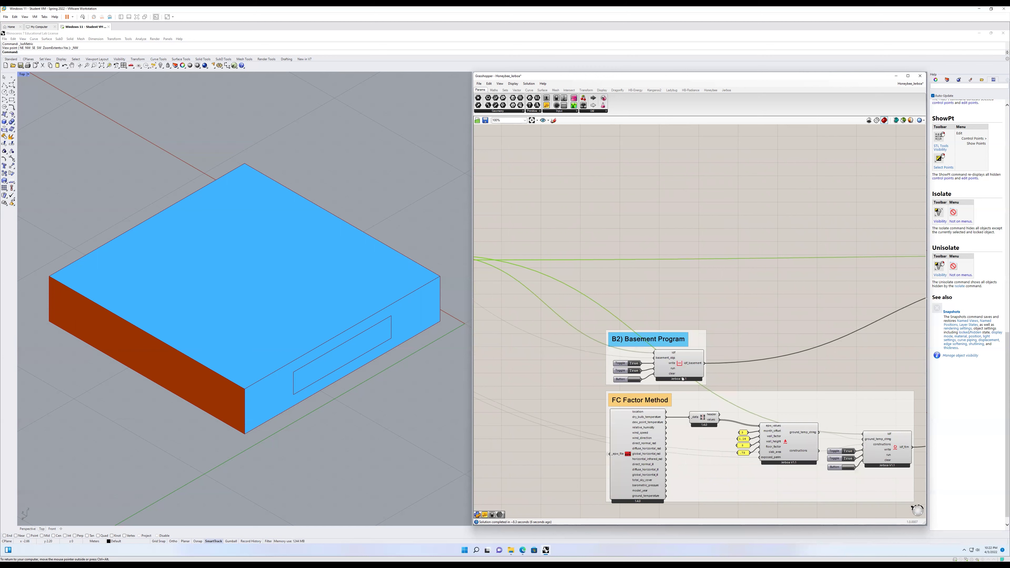
mouse_move(873, 316)
right_down()
mouse_move(614, 327)
mouse_move(857, 324)
mouse_move(769, 342)
mouse_move(649, 335)
mouse_move(861, 362)
mouse_move(852, 372)
mouse_move(650, 371)
right_up()
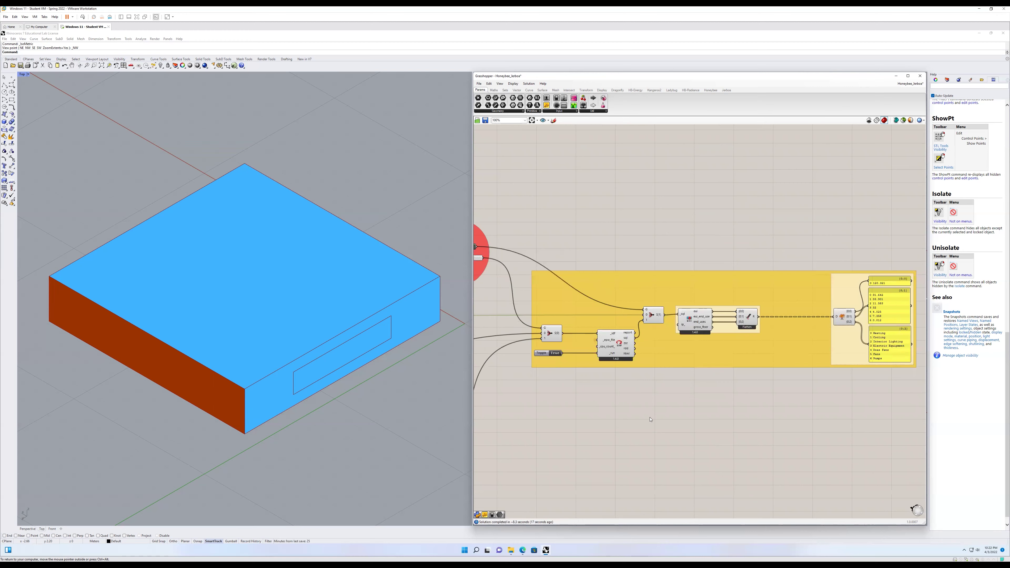
right_drag(652, 417, 721, 371)
right_drag(881, 353, 911, 321)
right_drag(605, 386, 815, 332)
right_drag(625, 308, 827, 335)
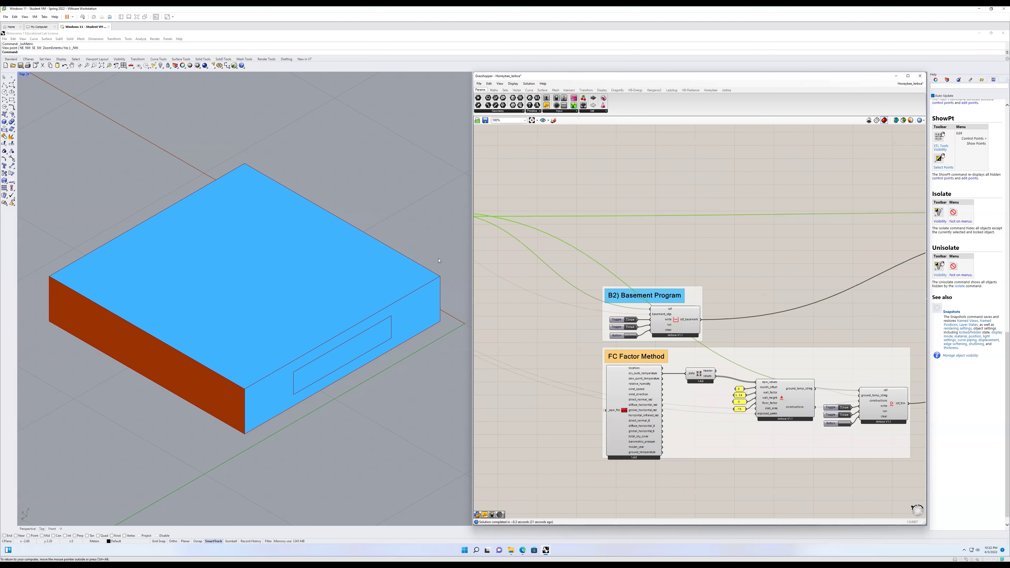
right_drag(666, 361, 668, 361)
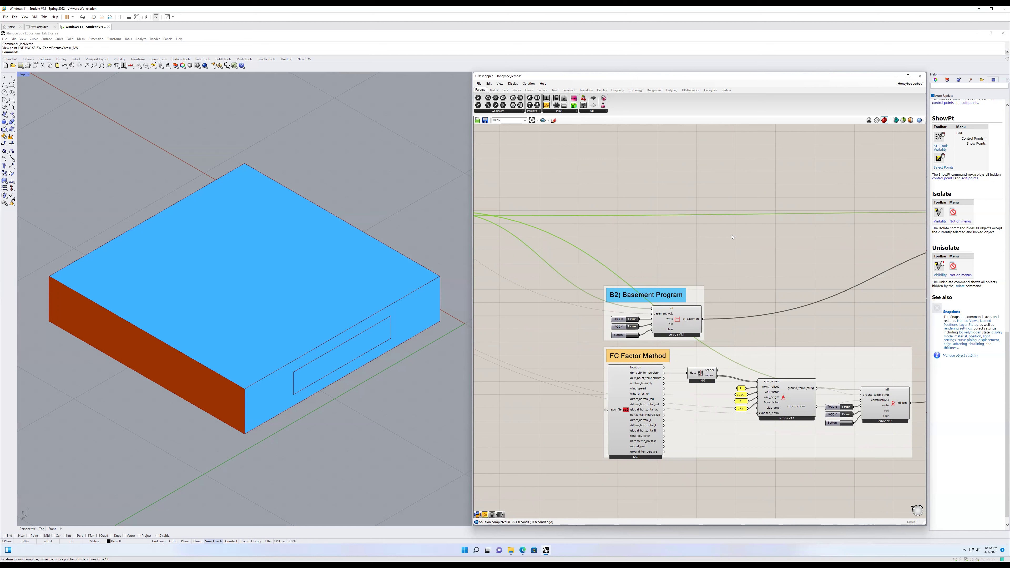
right_drag(895, 309, 739, 367)
mouse_move(488, 292)
right_down()
mouse_move(789, 297)
mouse_move(830, 339)
mouse_move(609, 312)
right_up()
right_drag(781, 330, 516, 336)
right_drag(809, 341, 612, 337)
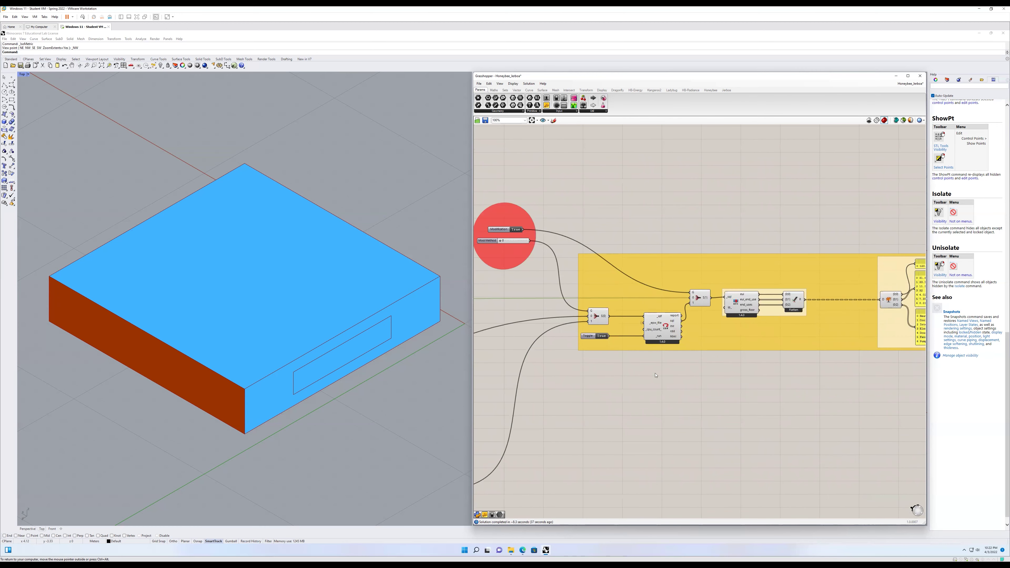
Step: Separate the Boolean toggle from the method slider and place it in its own red circle above the second stream filter
double_click(516, 230)
double_click(516, 230)
right_drag(644, 228, 611, 221)
right_drag(535, 230, 555, 245)
drag(519, 241, 858, 236)
mouse_move(858, 235)
right_down()
mouse_move(596, 204)
mouse_move(537, 230)
mouse_move(767, 244)
mouse_move(864, 229)
right_up()
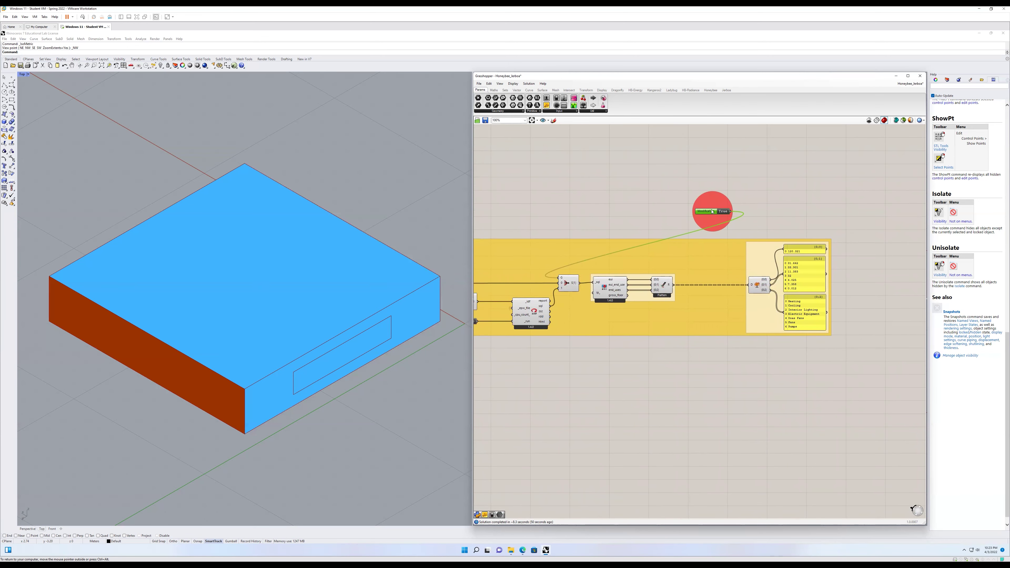
drag(713, 211, 582, 219)
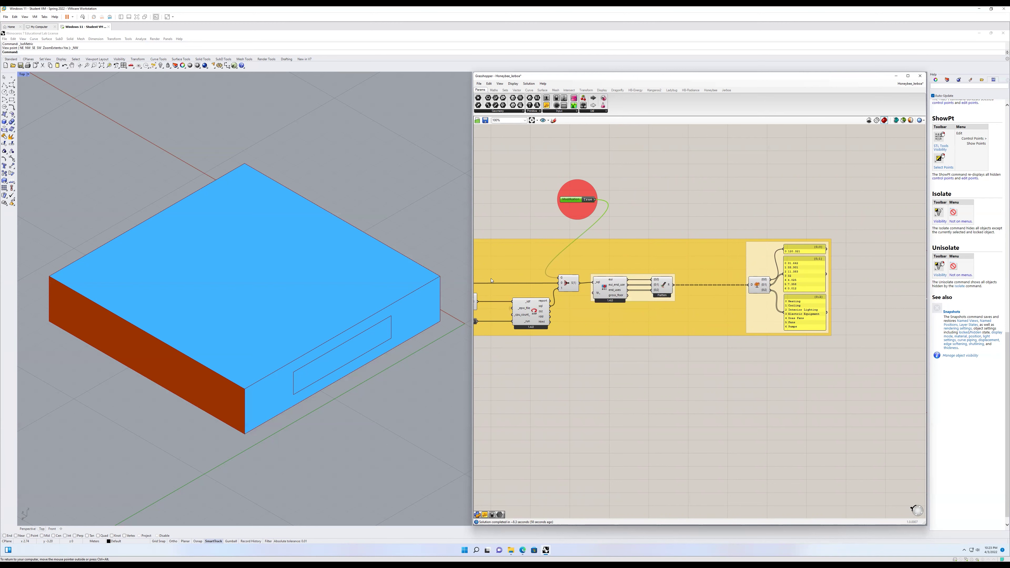
right_drag(607, 341, 887, 320)
right_drag(533, 310, 790, 312)
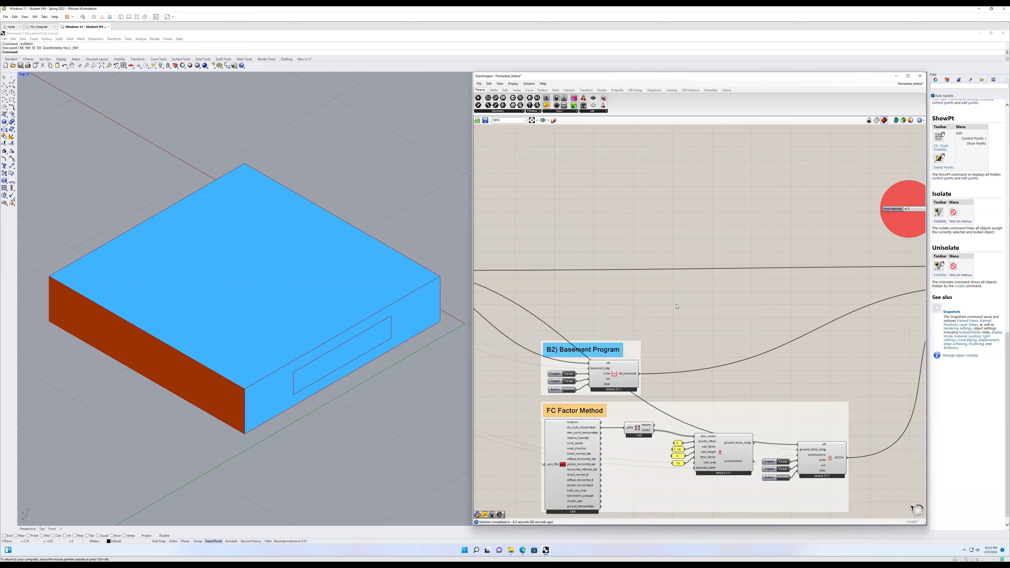
Step: Trace the ground temperature strings from the basement component and C2) Make String into the model-to-OSM component's additional string input
right_drag(542, 305, 808, 305)
click(620, 260)
right_drag(542, 171, 879, 430)
right_drag(630, 213, 835, 291)
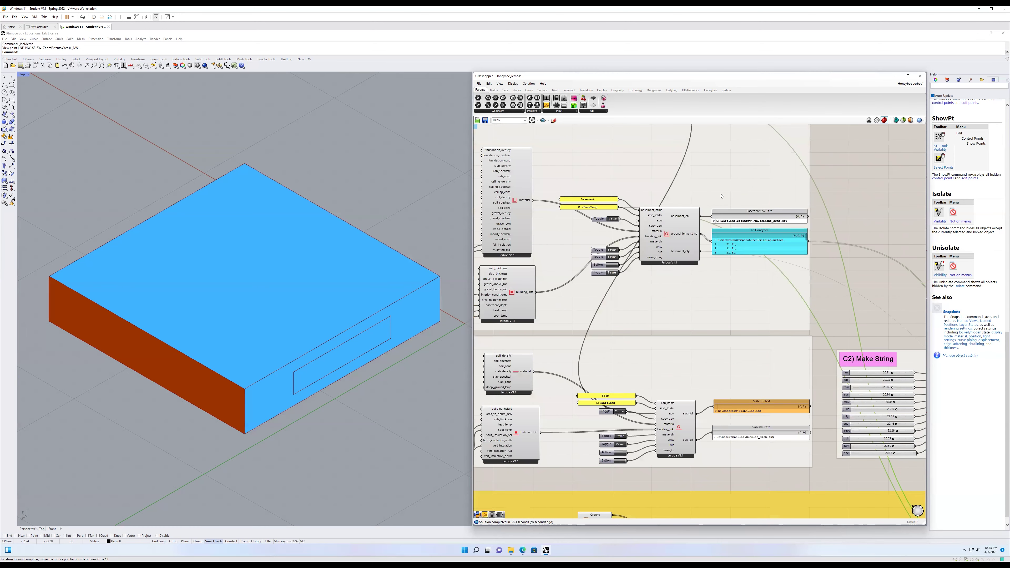
right_drag(903, 454, 694, 285)
right_drag(812, 326, 775, 315)
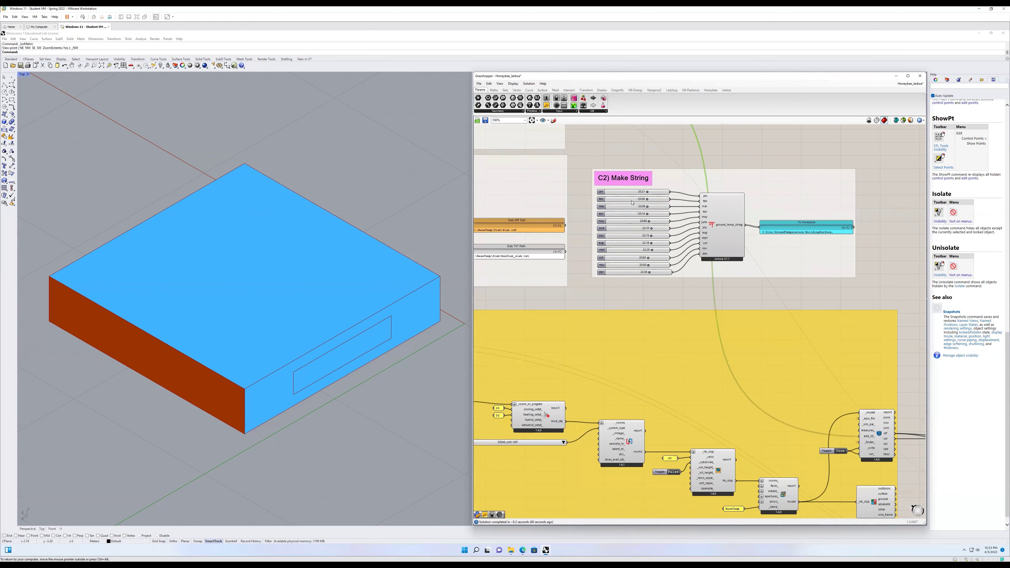
right_drag(606, 180, 735, 314)
right_drag(819, 360, 570, 221)
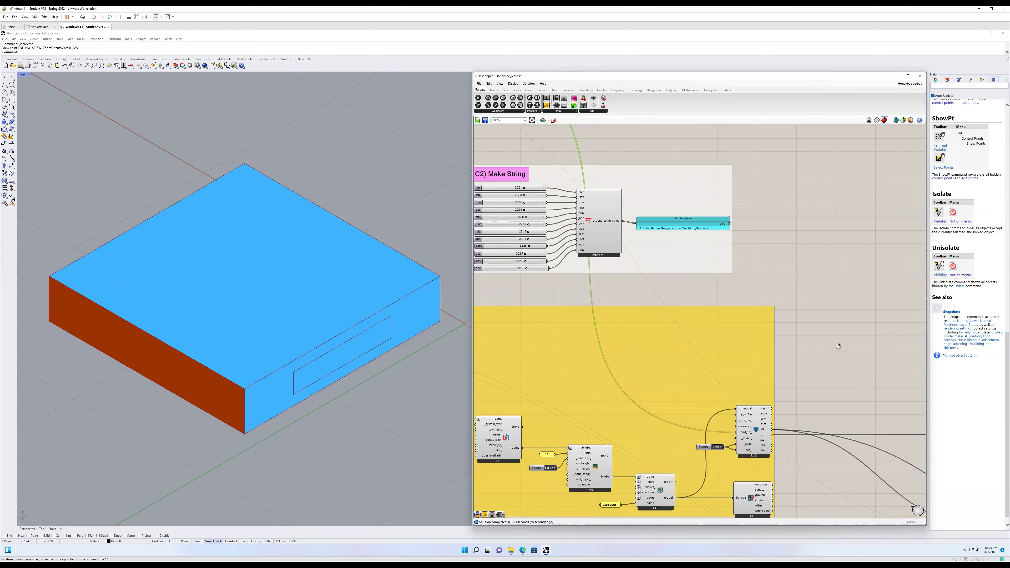
Step: Follow the model-to-OSM output through the first stream filter to the second, and inspect the Boolean toggle in the red circle feeding it
right_drag(875, 354, 685, 270)
right_drag(915, 479, 573, 379)
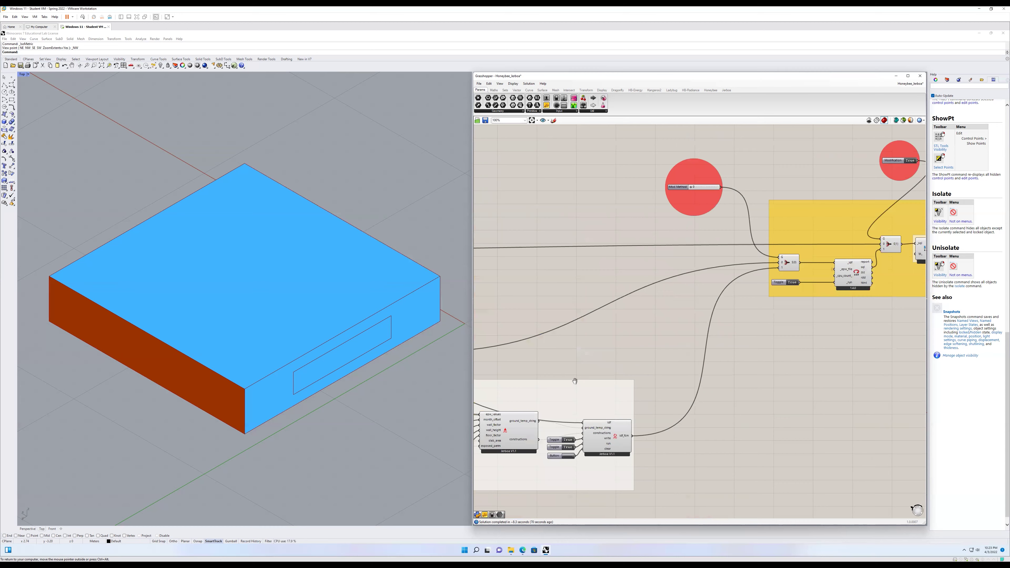
right_drag(855, 324, 571, 380)
right_drag(773, 263, 747, 288)
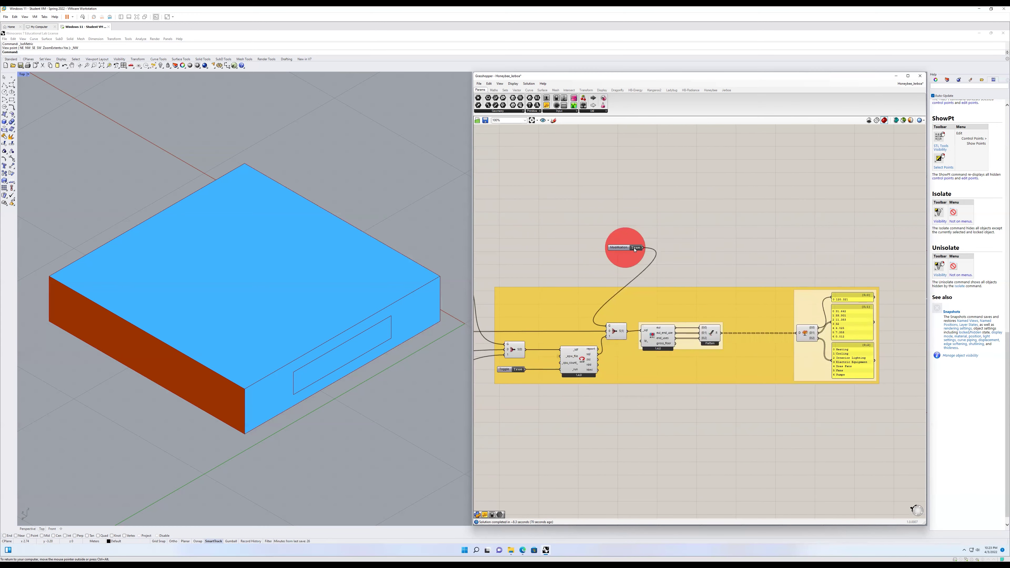
right_click(635, 250)
click(638, 250)
double_click(638, 250)
mouse_move(659, 329)
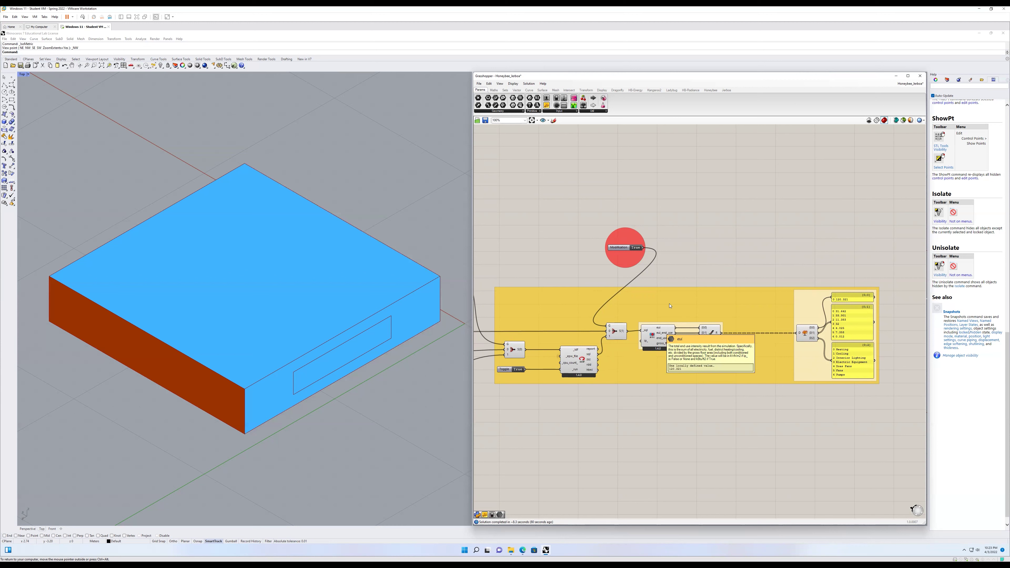
click(635, 251)
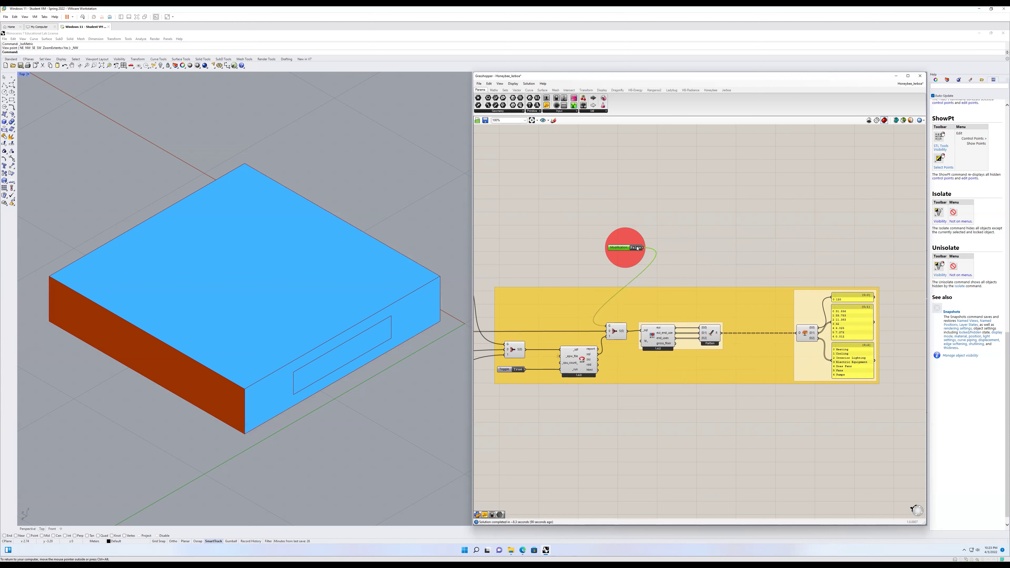
click(636, 248)
click(623, 259)
Step: Trace the workflow back from the simulation through B2) Basement Program and the model-to-OSM component to the basement component's To Honeybee panel
right_drag(552, 362, 764, 376)
right_drag(569, 322, 745, 301)
right_drag(538, 345, 810, 282)
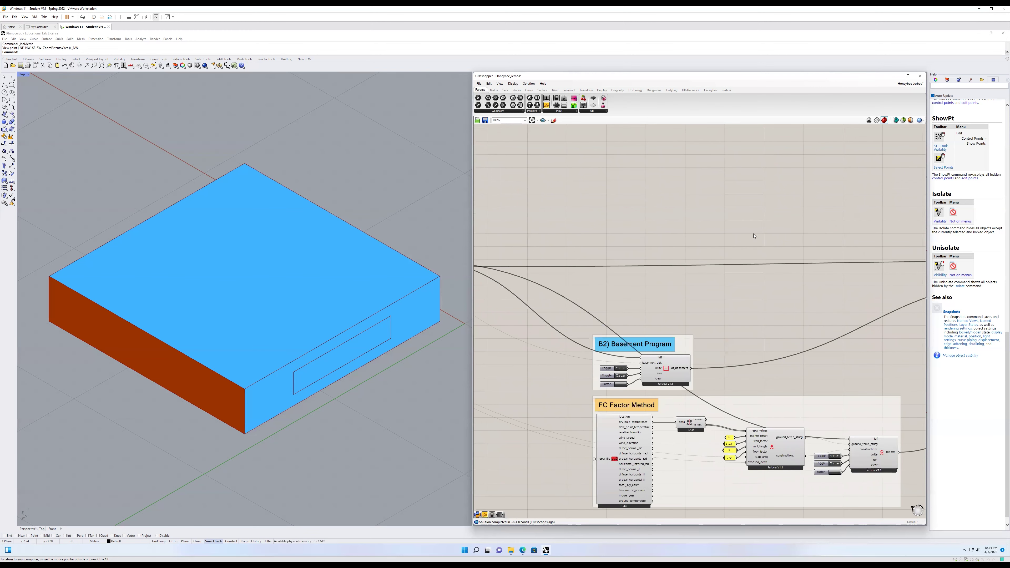
right_drag(650, 313, 716, 315)
right_drag(543, 259, 723, 351)
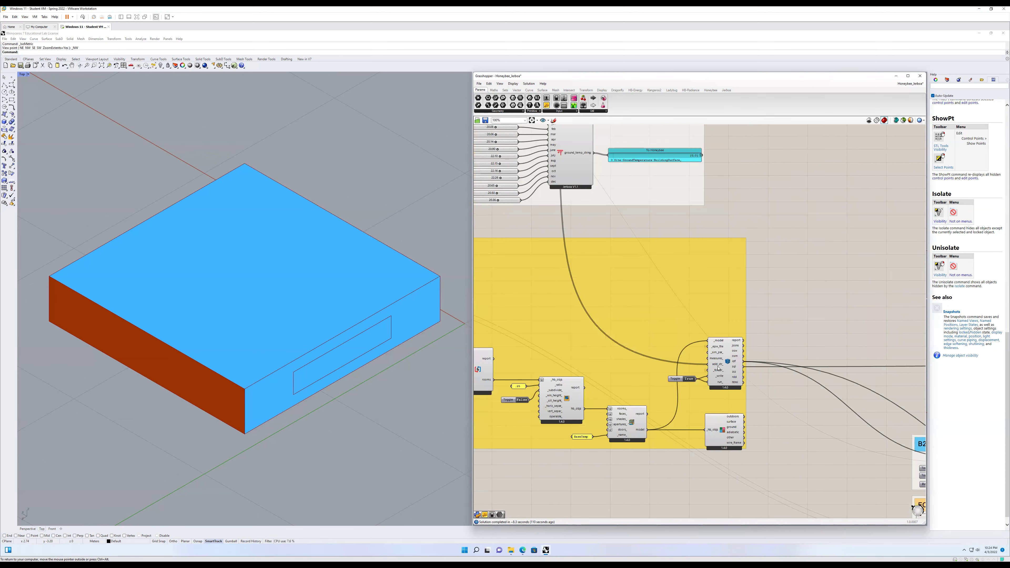
right_drag(617, 208, 788, 371)
right_drag(554, 170, 725, 280)
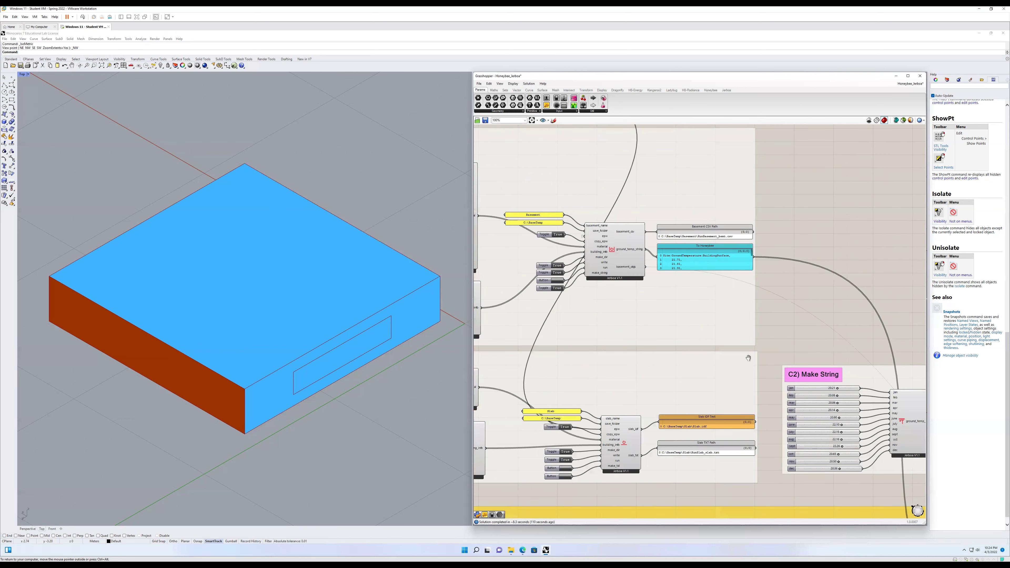
Step: Follow the To Honeybee string's wire into the model-to-OSM component and its IDF output onward to the simulation's end-use result panels
right_drag(887, 474, 610, 228)
right_drag(805, 380, 670, 259)
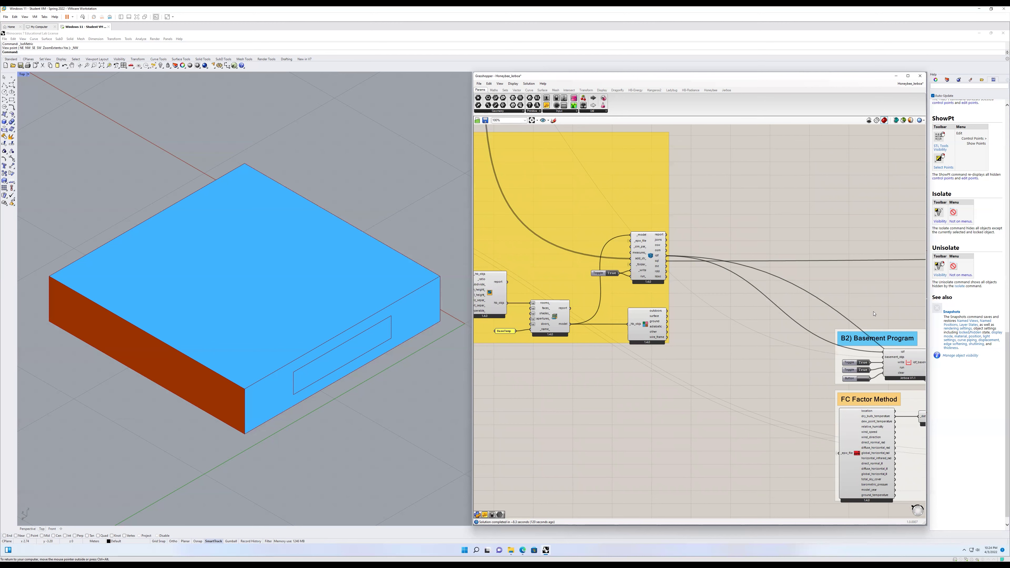
right_drag(873, 312, 681, 311)
right_drag(858, 284, 643, 288)
right_drag(768, 286, 532, 301)
right_drag(780, 343, 602, 347)
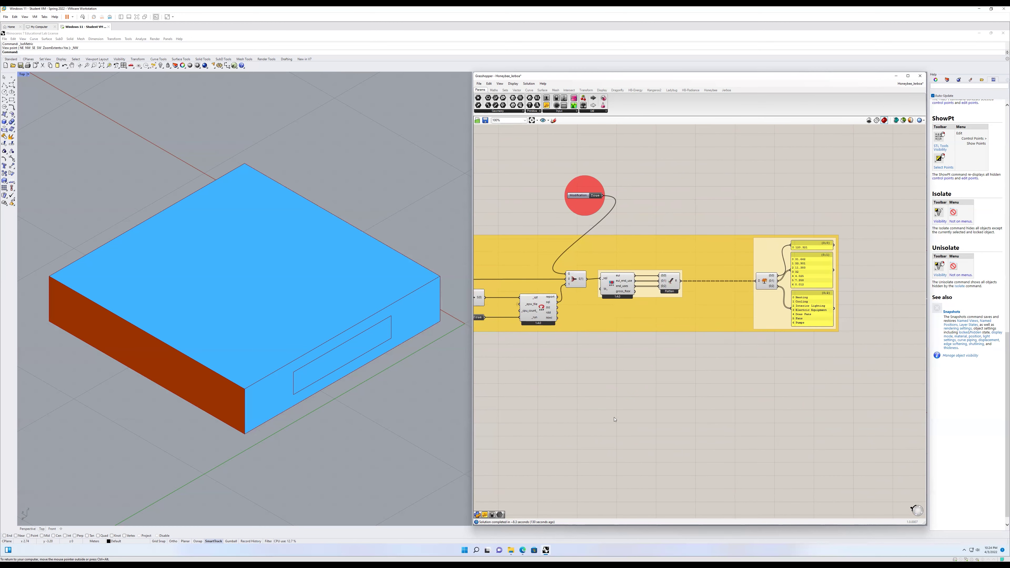
Step: Examine how the B2) Basement Program and FC Factor Method outputs feed the stream filter controlled by the method slider
right_drag(582, 379, 850, 330)
right_drag(640, 413, 851, 345)
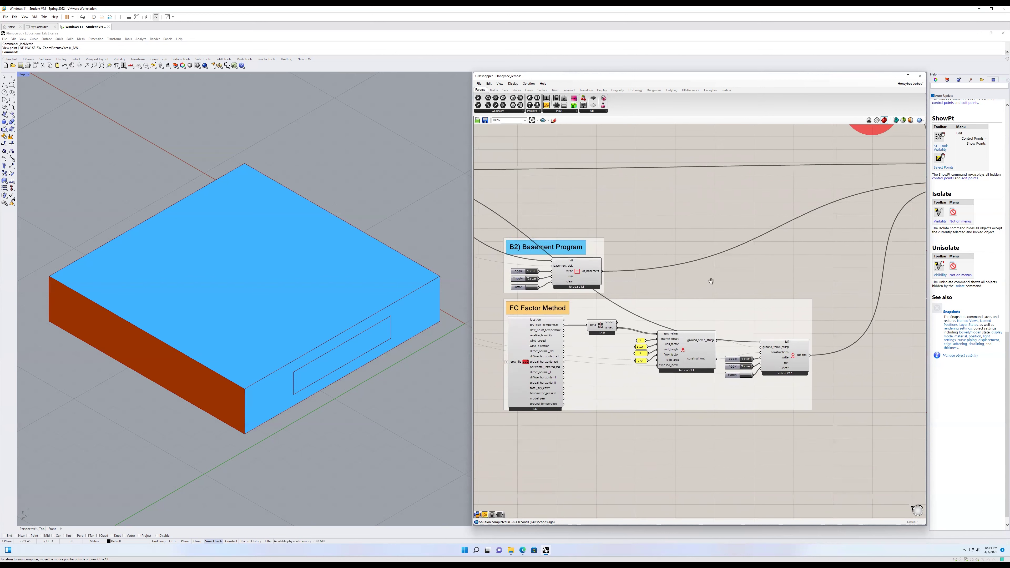
right_drag(914, 229, 817, 328)
right_drag(556, 350, 763, 346)
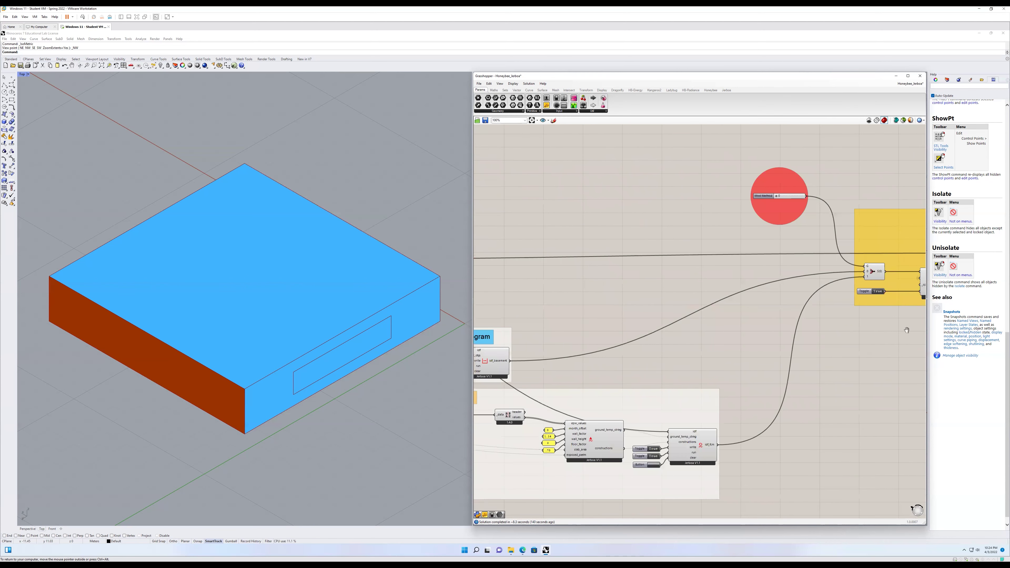
right_drag(511, 331, 705, 314)
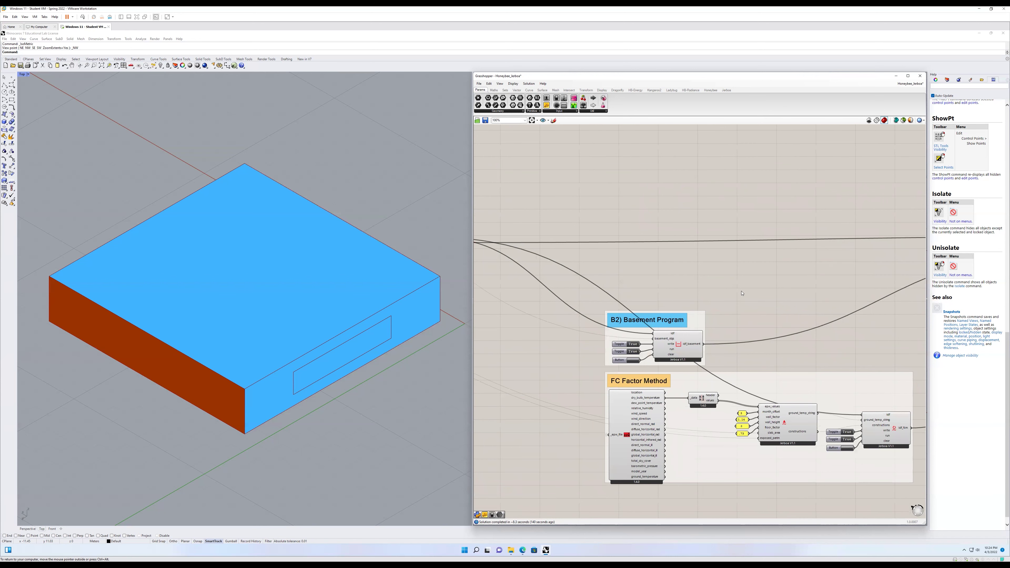
key(ctrl+alt)
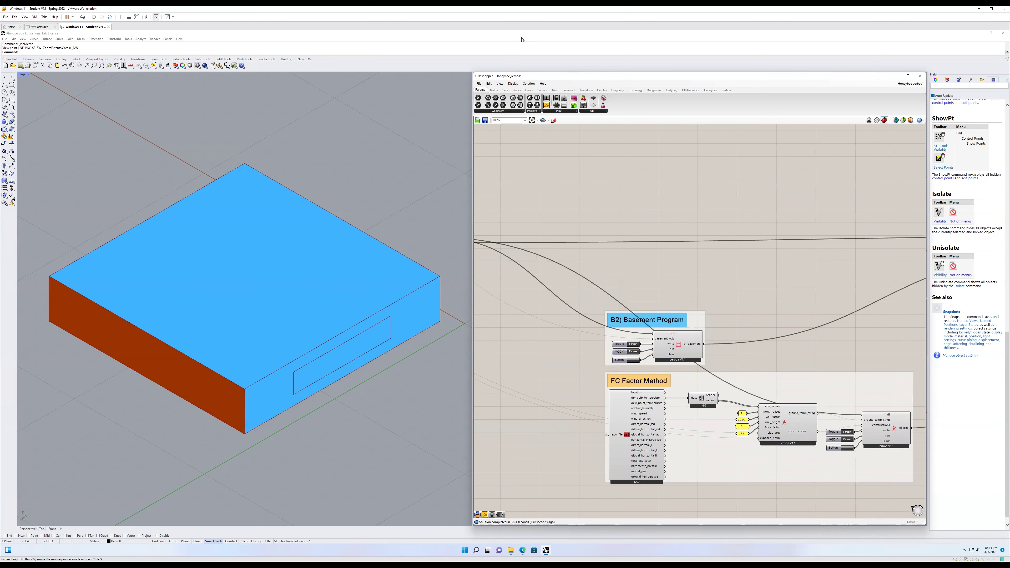